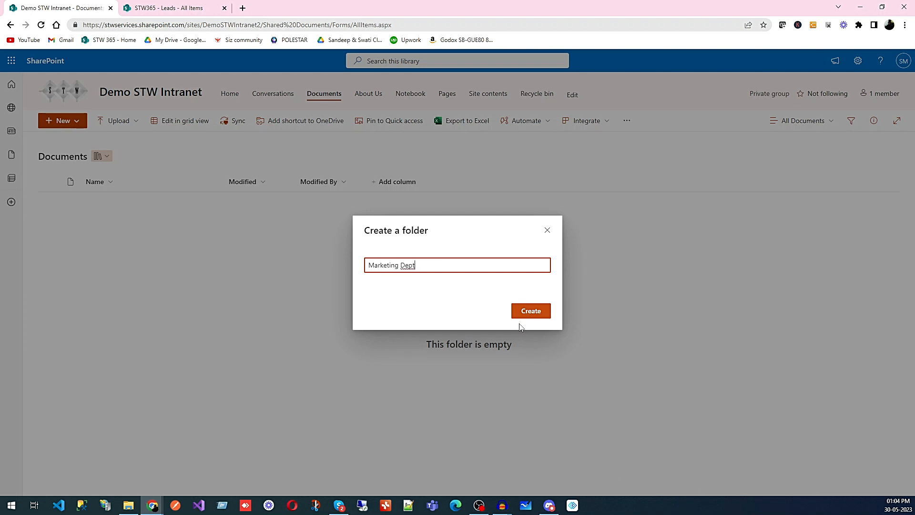
Step: Create the Marketing Dept folder and a second folder named Sales Dept in the Documents library
{"action": "left_click", "coordinate": [530, 313]}
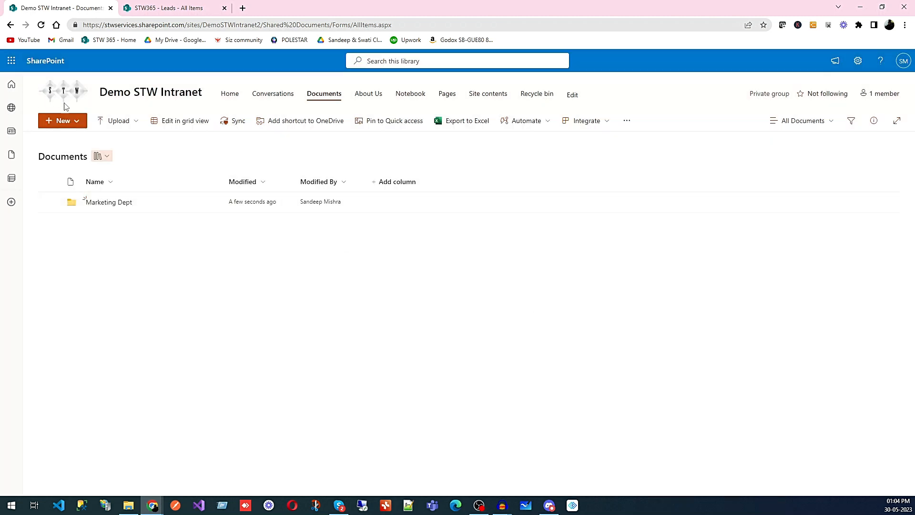
{"action": "left_click", "coordinate": [69, 120]}
{"action": "left_click", "coordinate": [73, 144]}
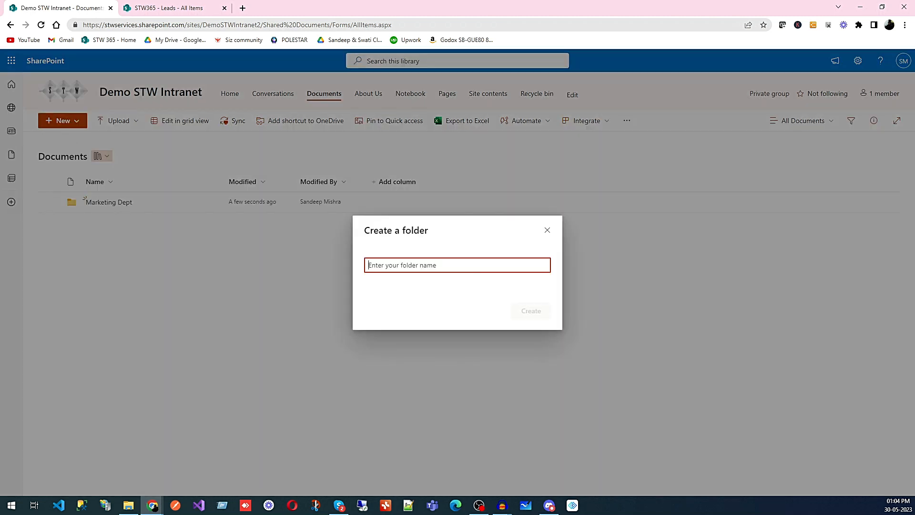
{"action": "type", "text": "Sales Dept"}
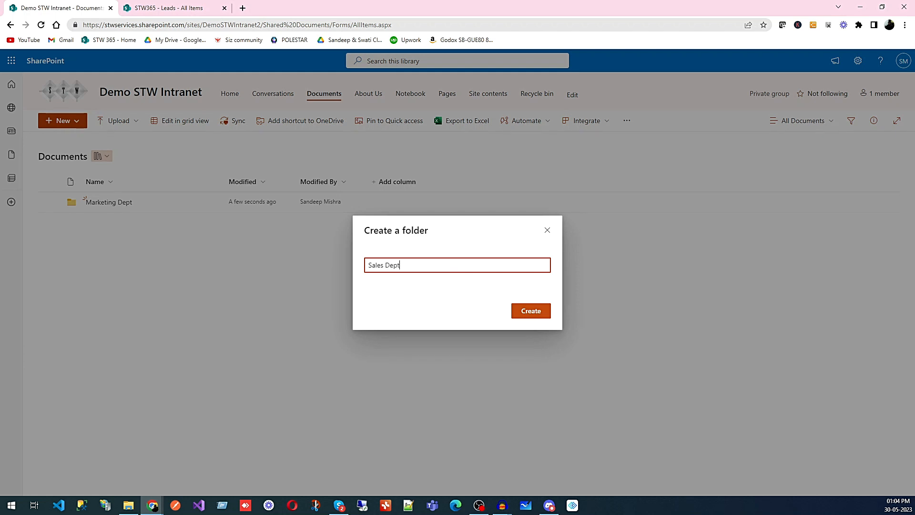
{"action": "left_click", "coordinate": [534, 311]}
Step: Create a folder named Project 001 in the Documents library
{"action": "left_click", "coordinate": [71, 123]}
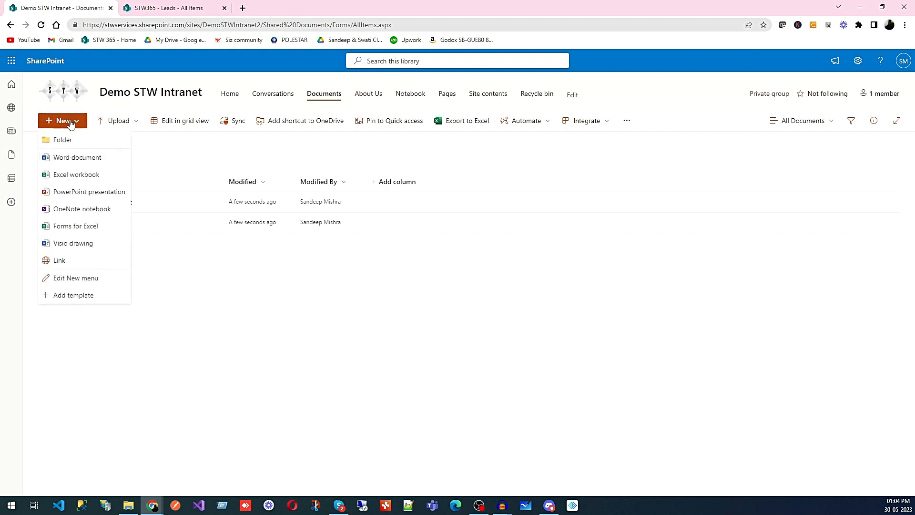
{"action": "left_click", "coordinate": [69, 140]}
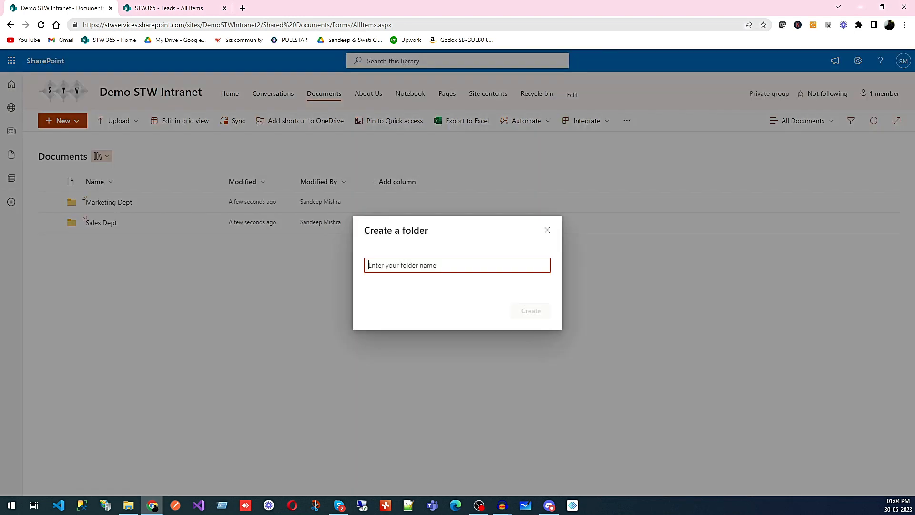
{"action": "type", "text": "Projec"}
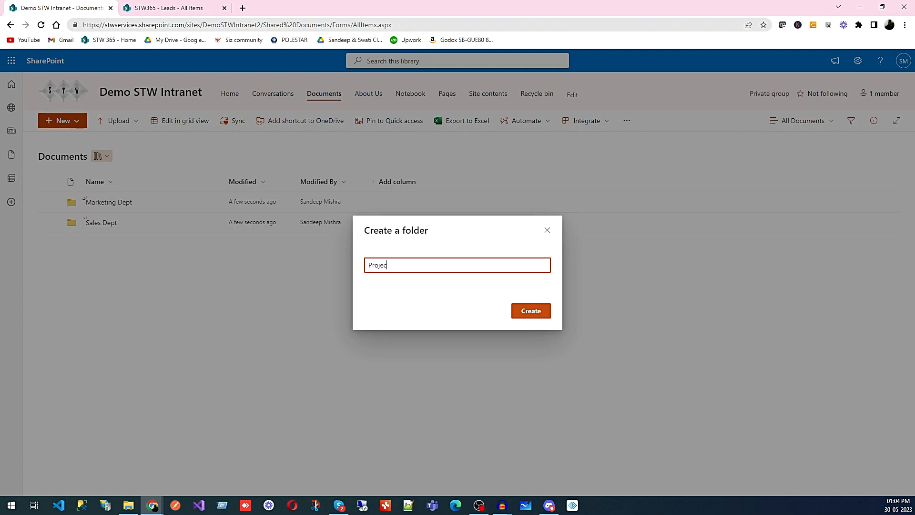
{"action": "type", "text": "t 001"}
{"action": "left_click", "coordinate": [545, 314]}
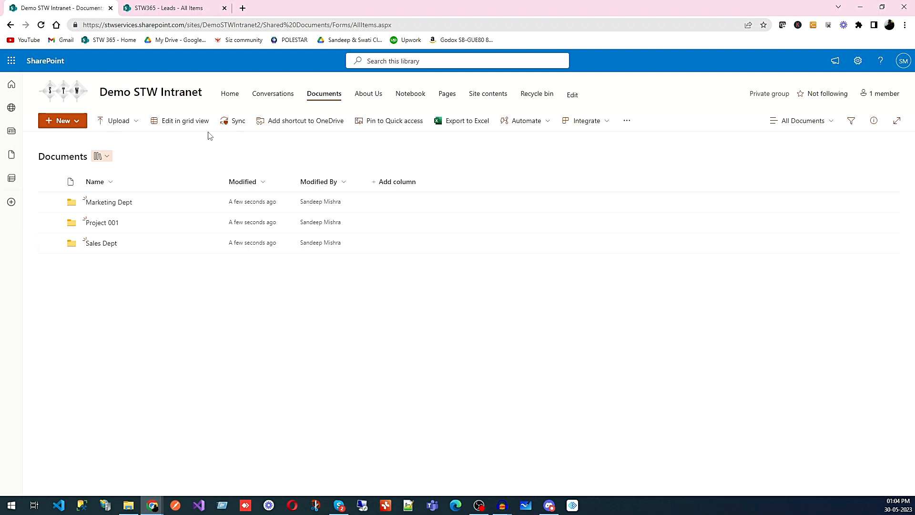
Step: Remove the Demo STW Intranet Members and Demo STW Intranet Visitors groups' direct access to the Marketing Dept folder
{"action": "mouse_move", "coordinate": [197, 205]}
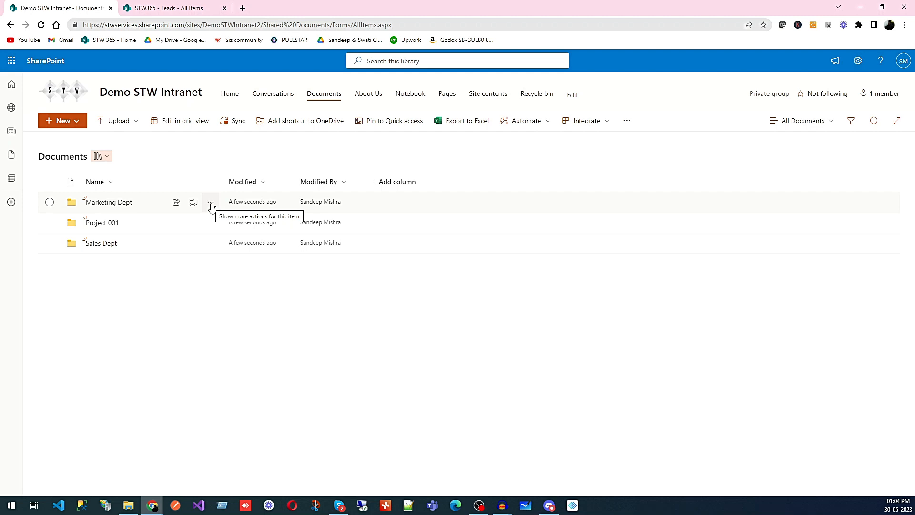
{"action": "left_click", "coordinate": [211, 204]}
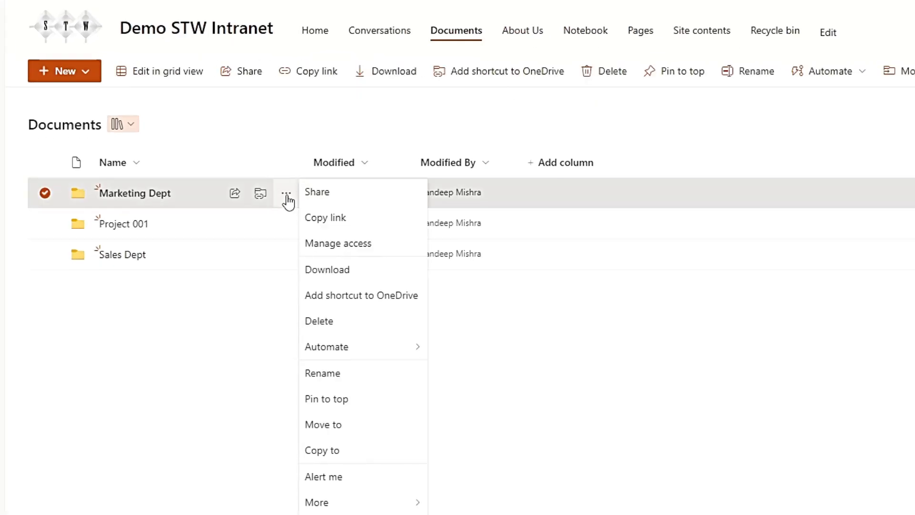
{"action": "left_click", "coordinate": [337, 246]}
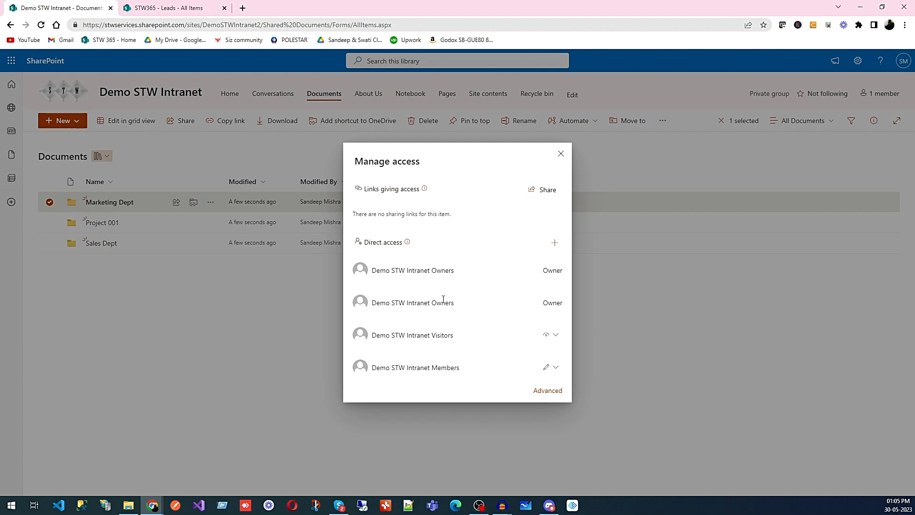
{"action": "left_click", "coordinate": [556, 367]}
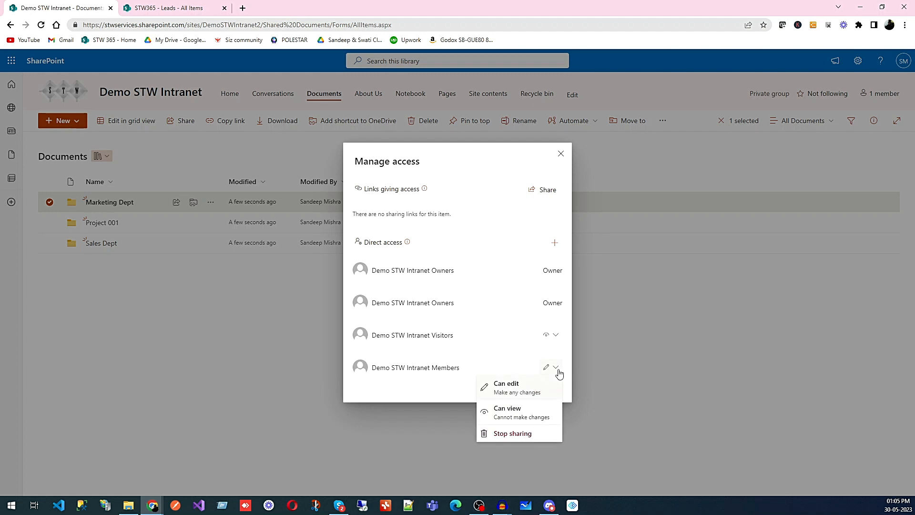
{"action": "left_click", "coordinate": [513, 434]}
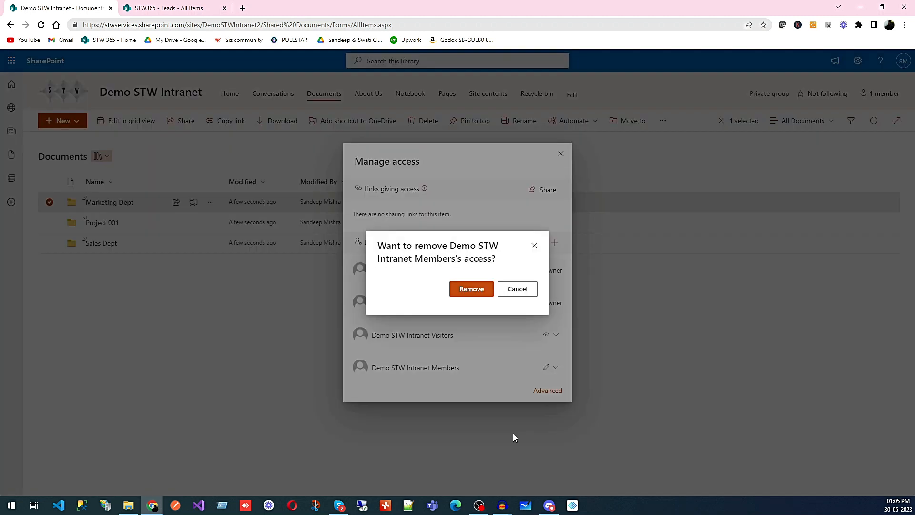
{"action": "left_click", "coordinate": [467, 290]}
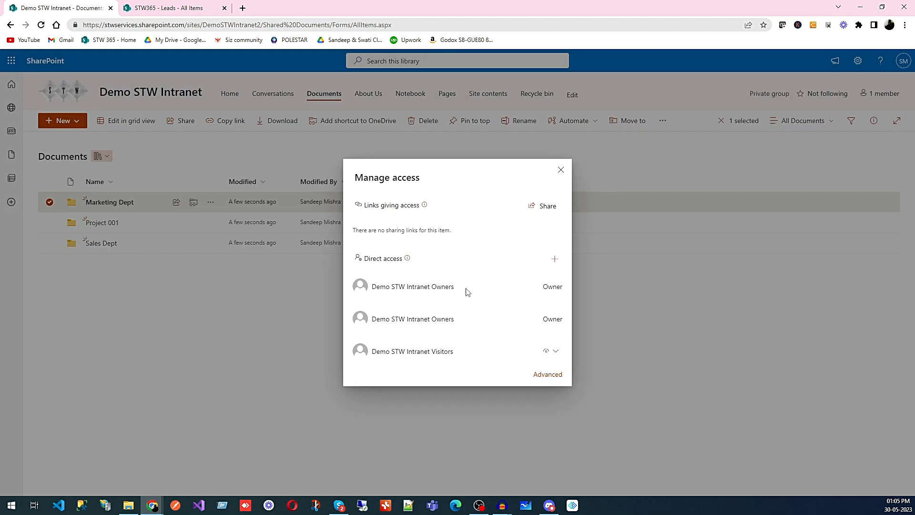
{"action": "left_click", "coordinate": [556, 352]}
{"action": "left_click", "coordinate": [515, 418]}
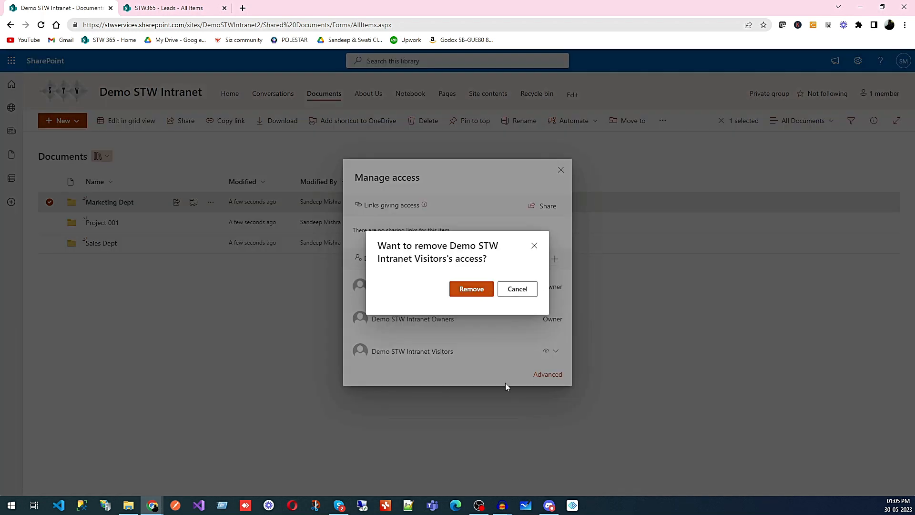
{"action": "left_click", "coordinate": [472, 289]}
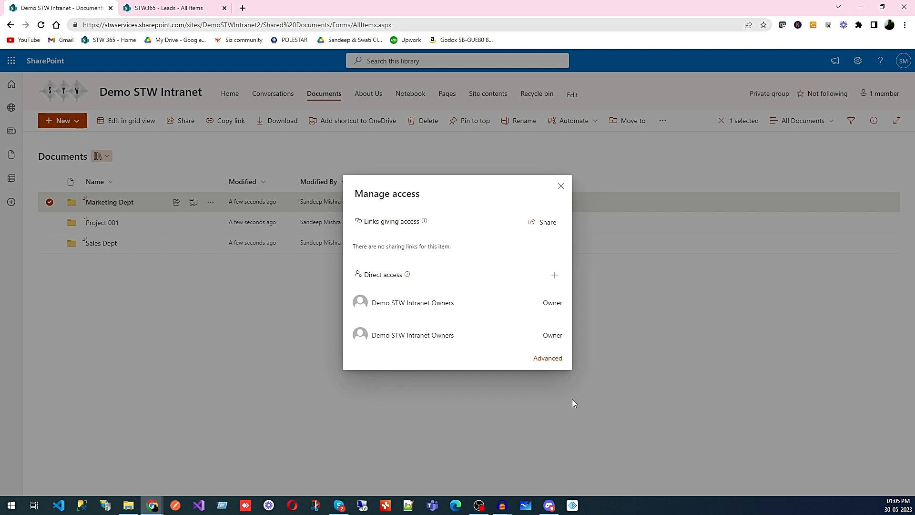
Step: Start granting direct access to the Marketing Dept folder and add the STW 365 Marketing Manager group as recipient
{"action": "left_click", "coordinate": [555, 275]}
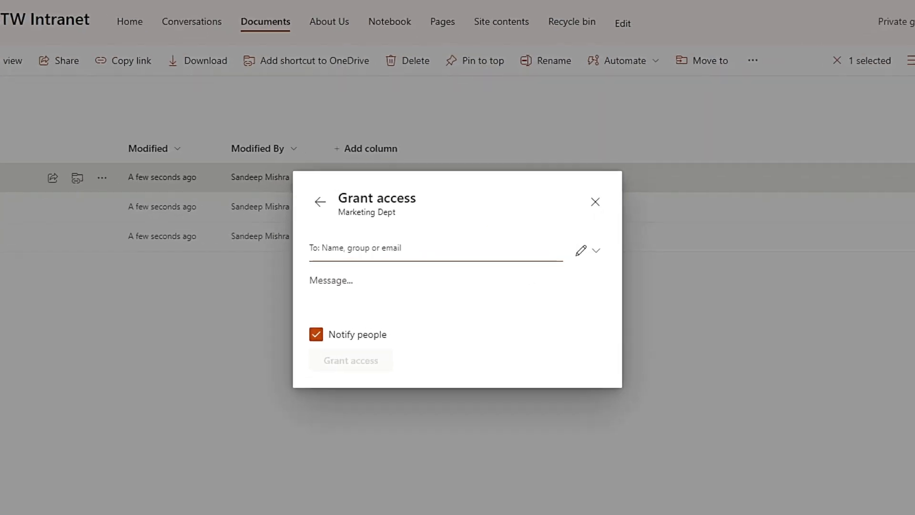
{"action": "type", "text": "STW"}
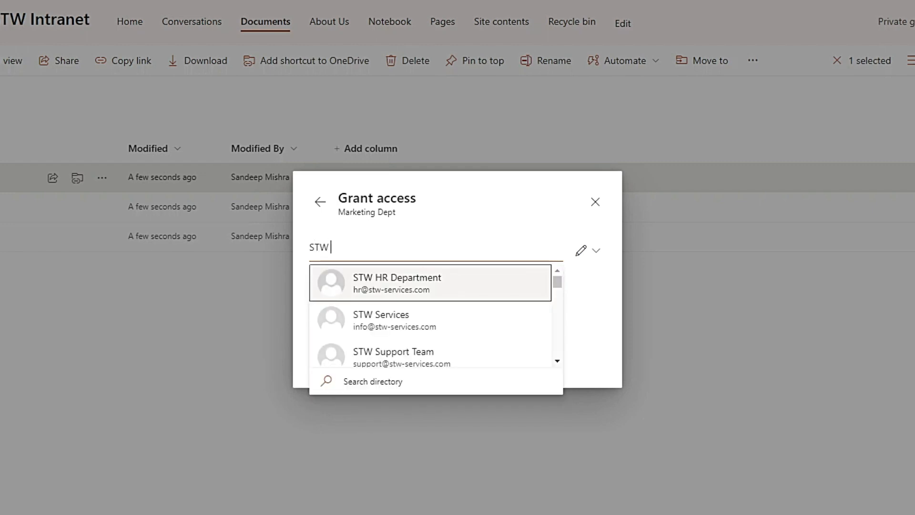
{"action": "type", "text": " M"}
{"action": "key", "text": "BackSpace"}
{"action": "key", "text": "BackSpace"}
{"action": "type", "text": "365"}
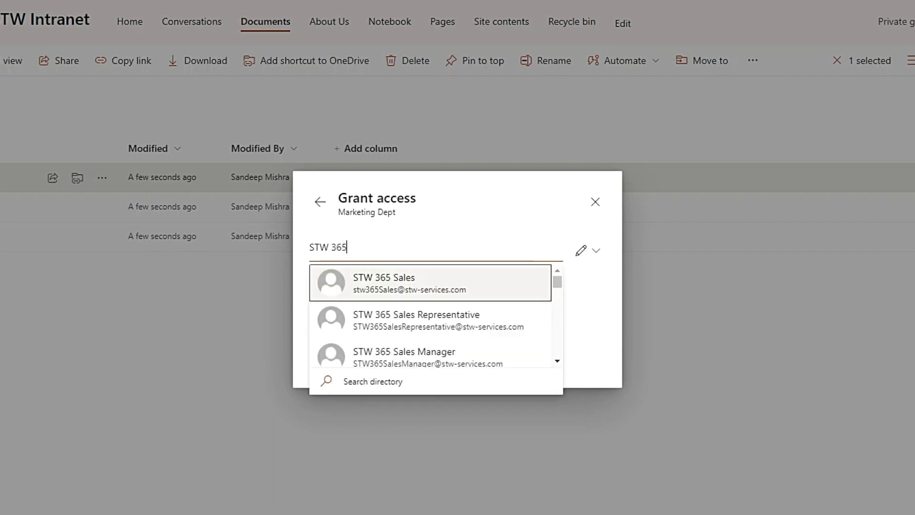
{"action": "type", "text": " m"}
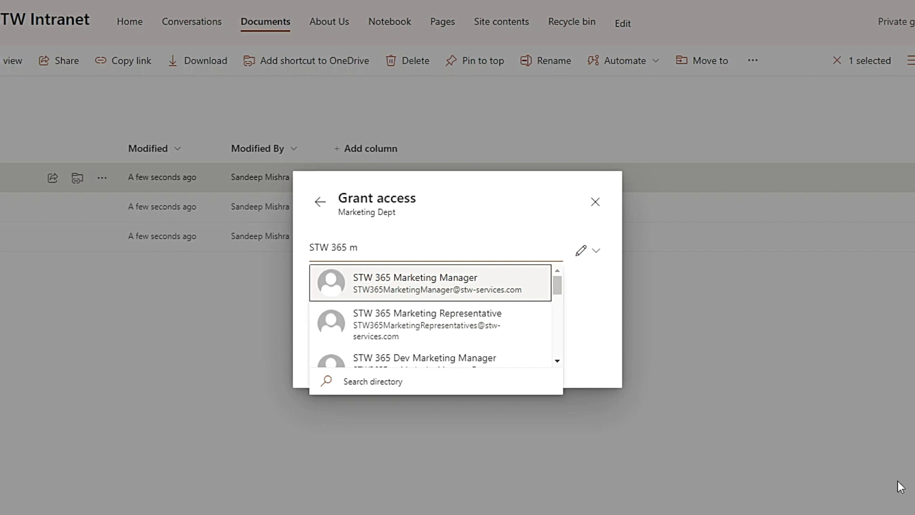
{"action": "left_click", "coordinate": [467, 288]}
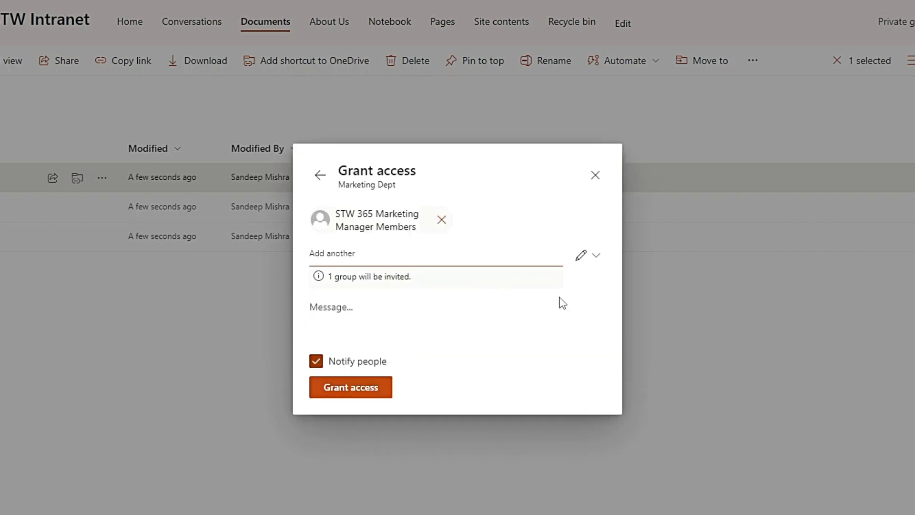
Step: Grant the Marketing Manager group Can edit permission on the Marketing Dept folder with people notified, and dismiss the dialog
{"action": "left_click", "coordinate": [597, 256]}
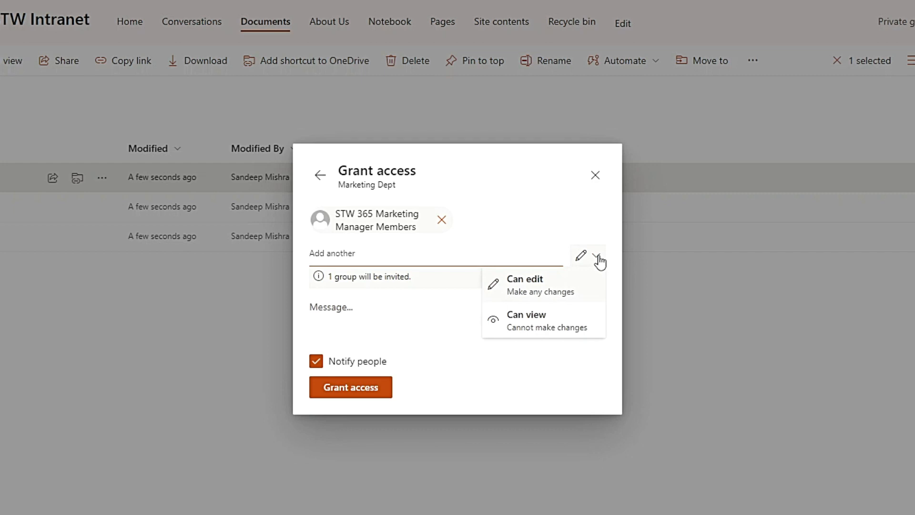
{"action": "left_click", "coordinate": [568, 298]}
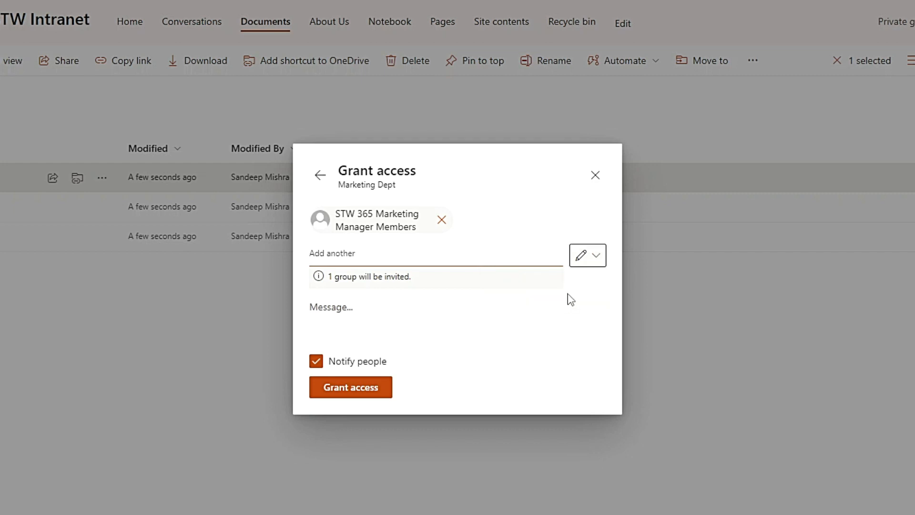
{"action": "left_click", "coordinate": [347, 388]}
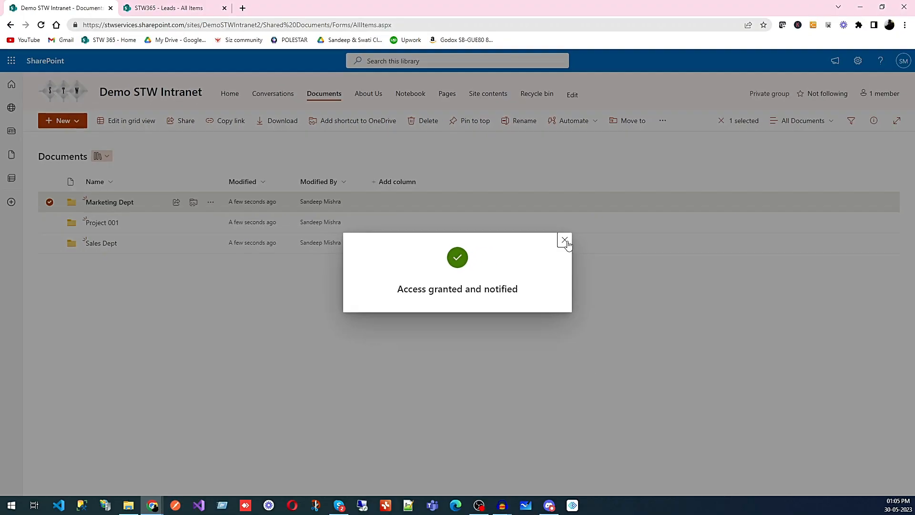
{"action": "left_click", "coordinate": [612, 232]}
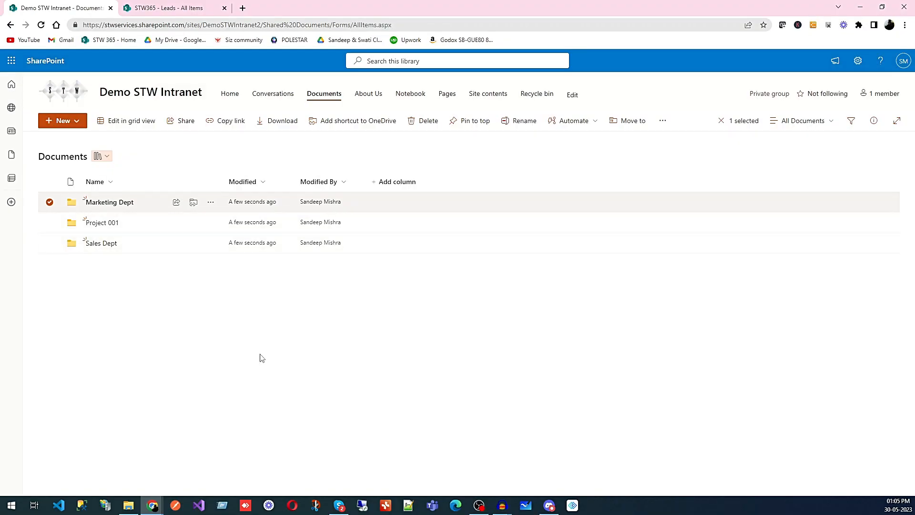
Step: Manage the Marketing Dept folder's access again and add the STW 365 Marketing Representative group as a new direct-access recipient
{"action": "left_click", "coordinate": [212, 206]}
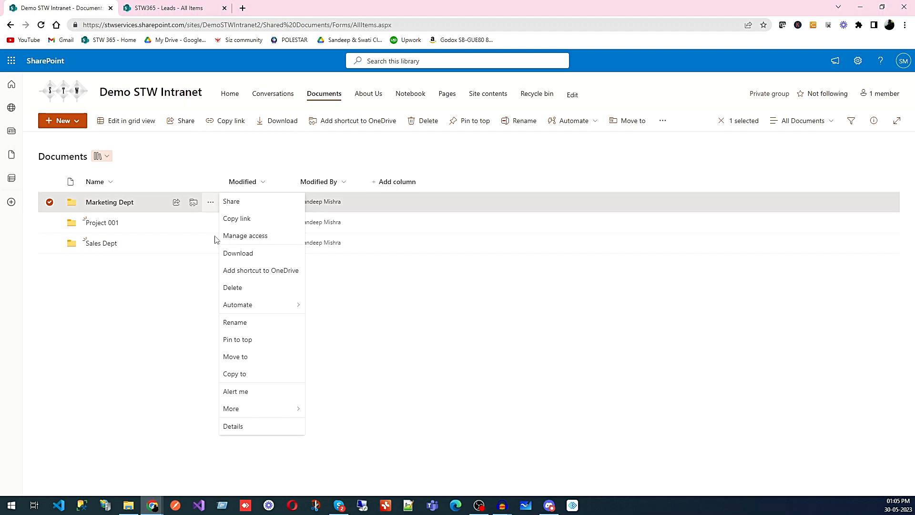
{"action": "left_click", "coordinate": [253, 236]}
{"action": "left_click", "coordinate": [554, 261]}
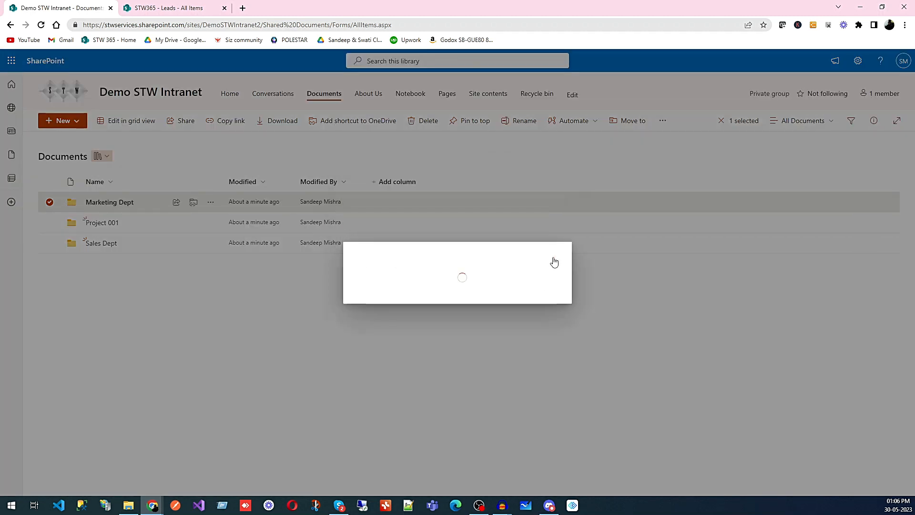
{"action": "type", "text": "stw 3"}
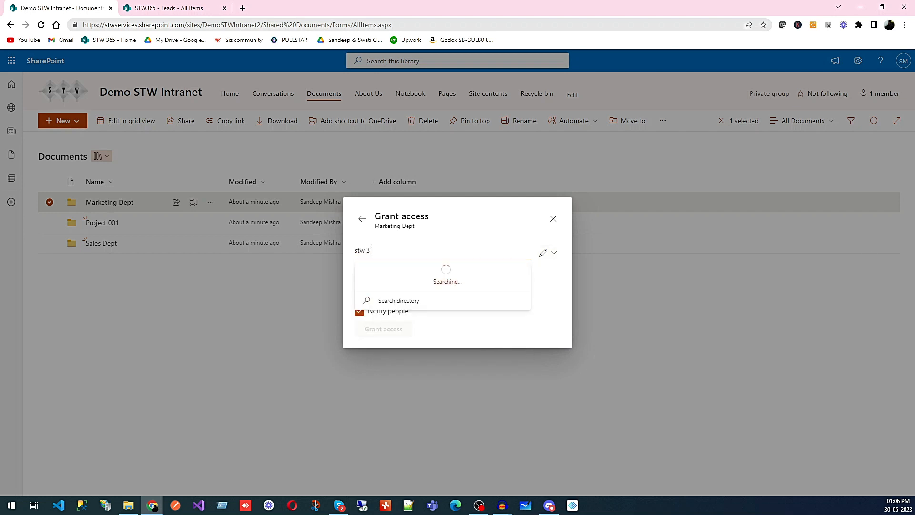
{"action": "type", "text": "65"}
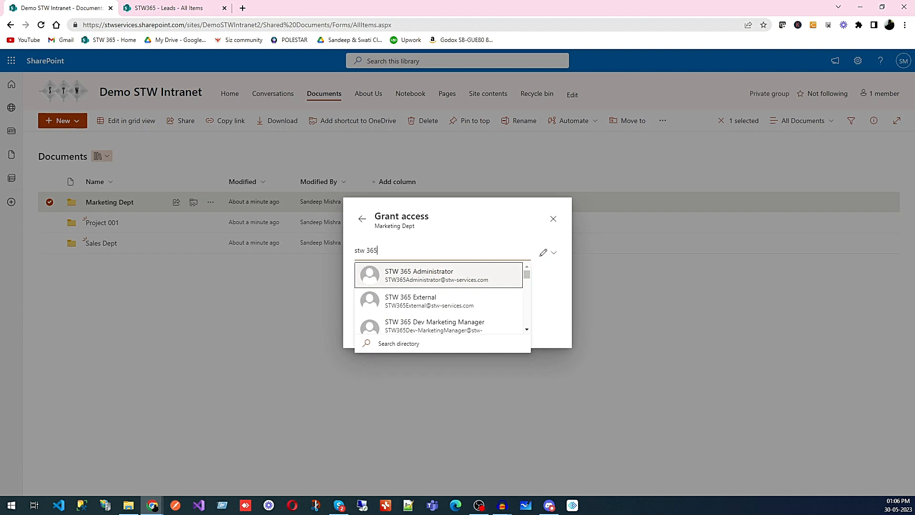
{"action": "type", "text": " m"}
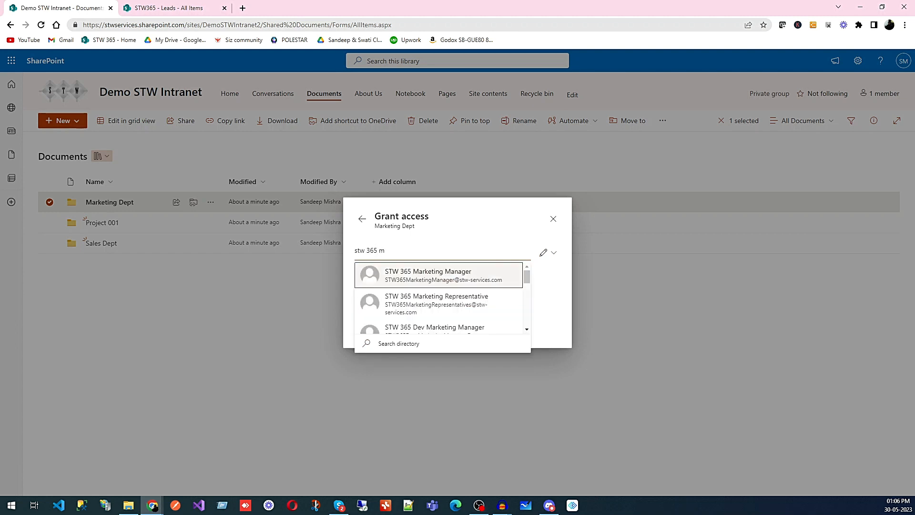
{"action": "left_click", "coordinate": [483, 297]}
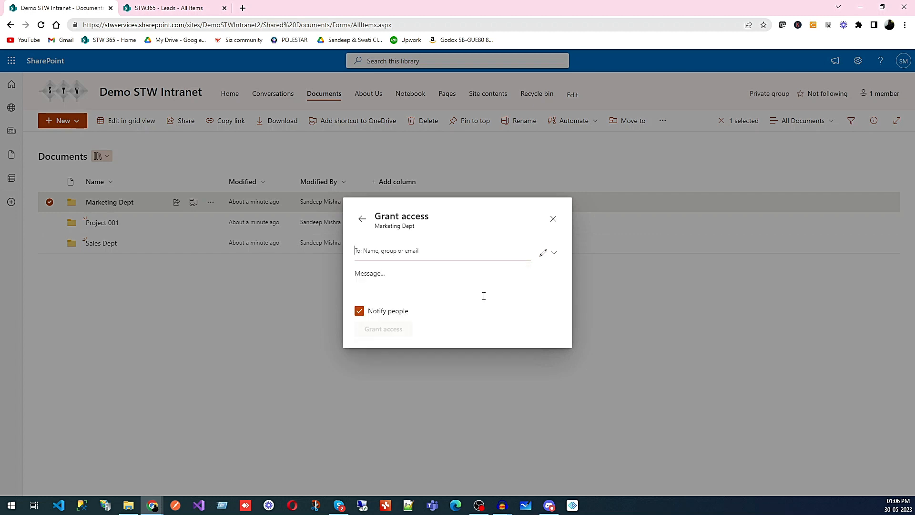
Step: Grant the Marketing Representative group Can view permission on the Marketing Dept folder without notifying people, and dismiss the dialog
{"action": "left_click", "coordinate": [554, 261]}
{"action": "left_click", "coordinate": [507, 305]}
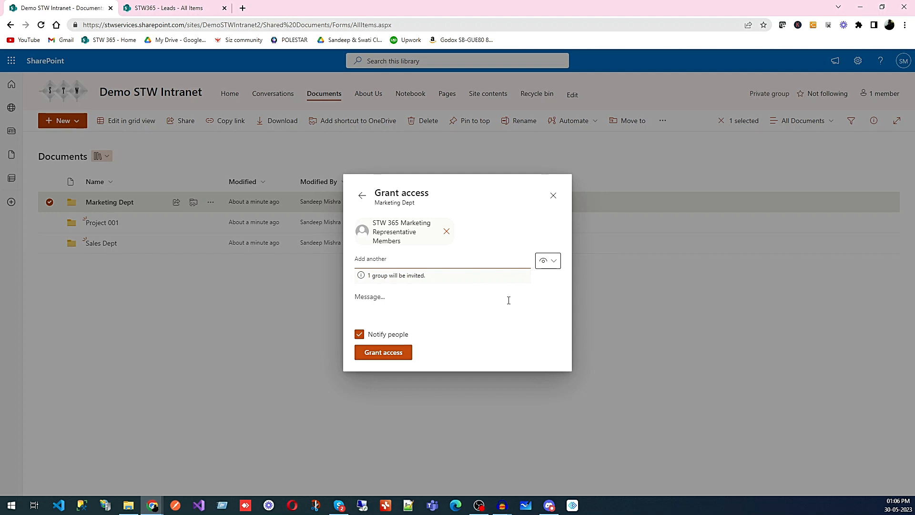
{"action": "left_click", "coordinate": [359, 334]}
{"action": "left_click", "coordinate": [375, 336]}
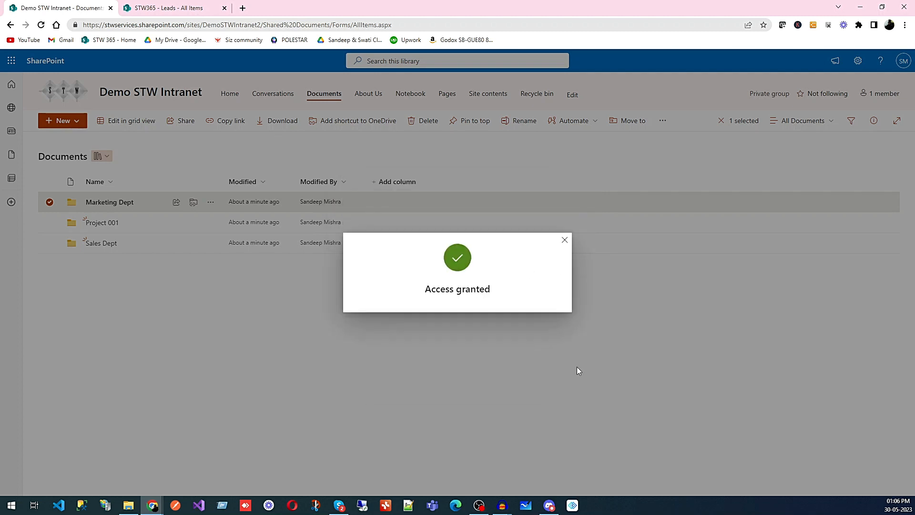
{"action": "left_click", "coordinate": [564, 239]}
Step: Review which groups have direct access to the Marketing Dept folder and at what permission level
{"action": "left_click", "coordinate": [216, 204]}
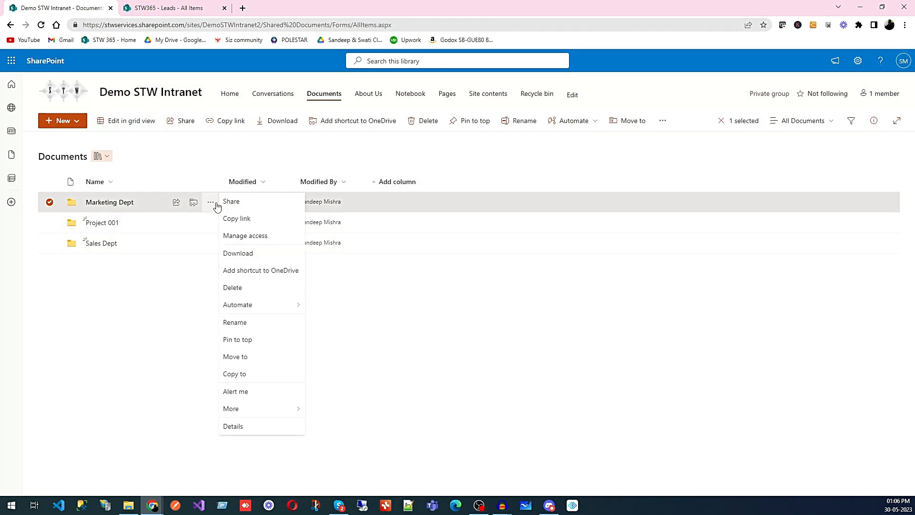
{"action": "left_click", "coordinate": [240, 236]}
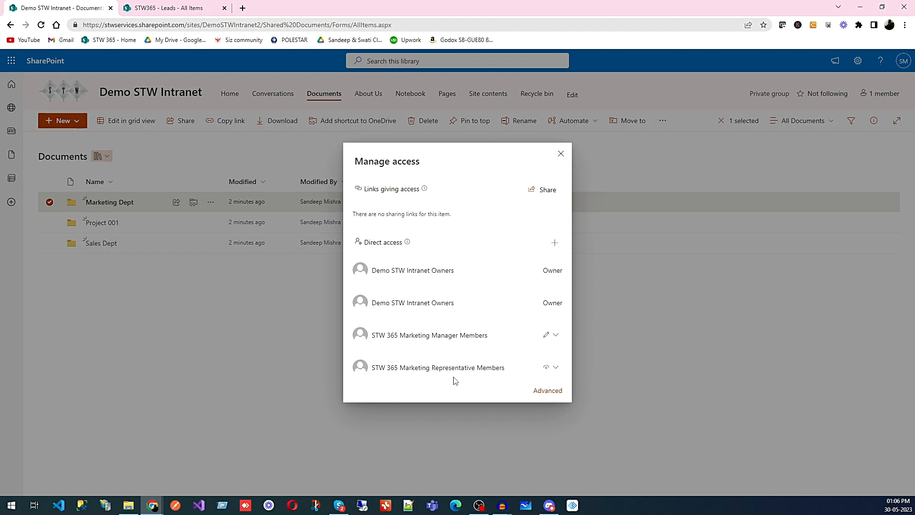
{"action": "left_click", "coordinate": [561, 154]}
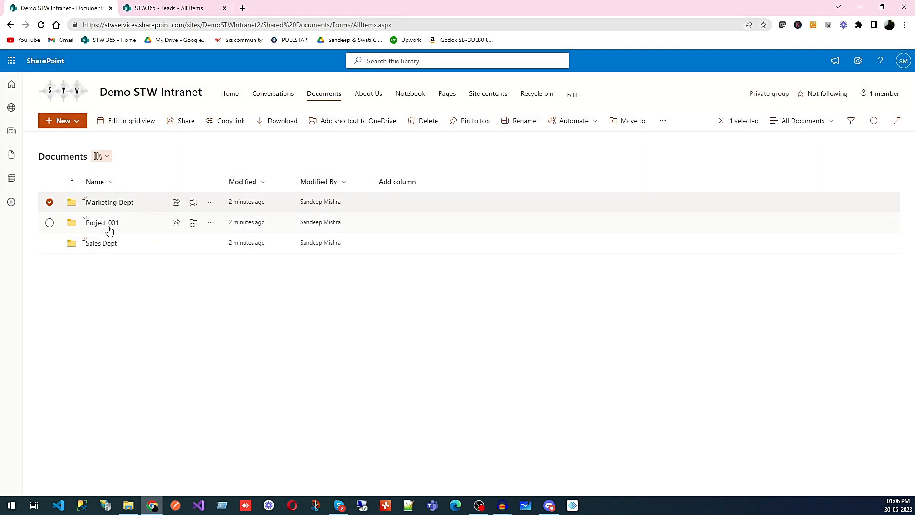
Step: Manage the Project 001 folder's access and add the STW 365 Employees group as a new direct-access recipient
{"action": "left_click", "coordinate": [210, 223]}
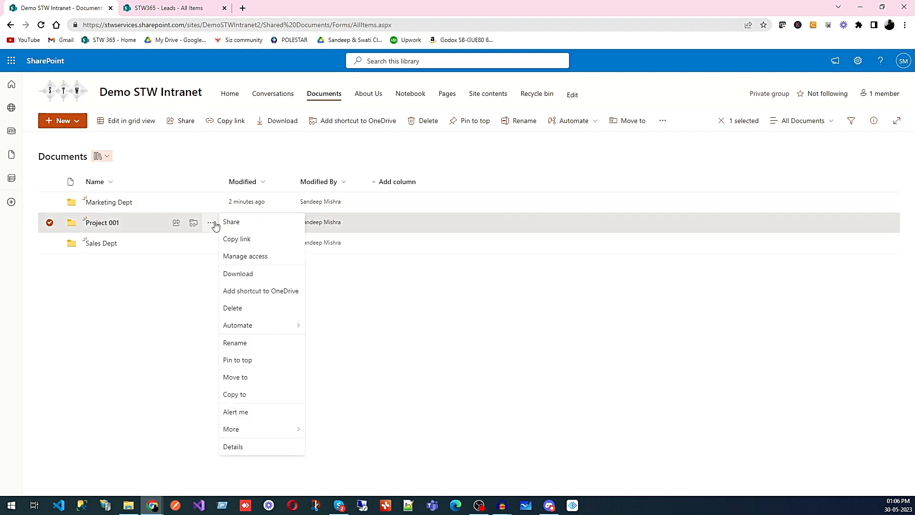
{"action": "left_click", "coordinate": [251, 257]}
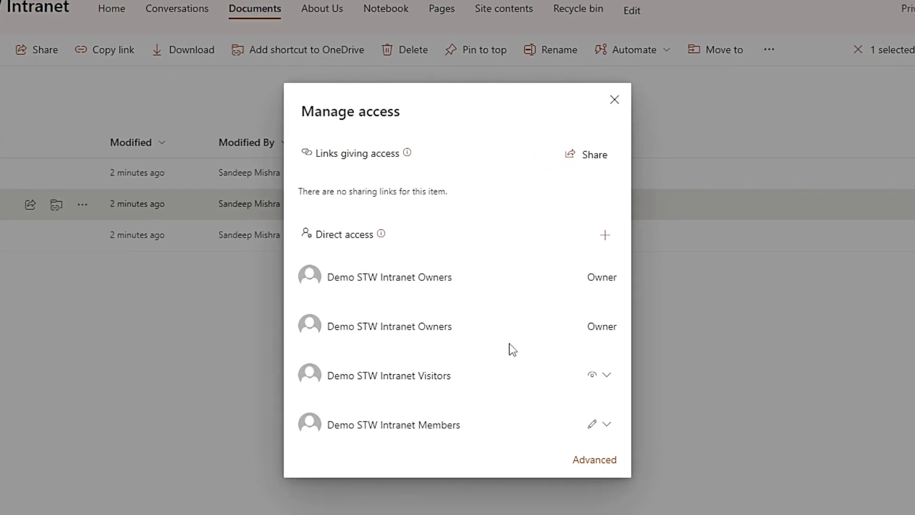
{"action": "left_click", "coordinate": [606, 236]}
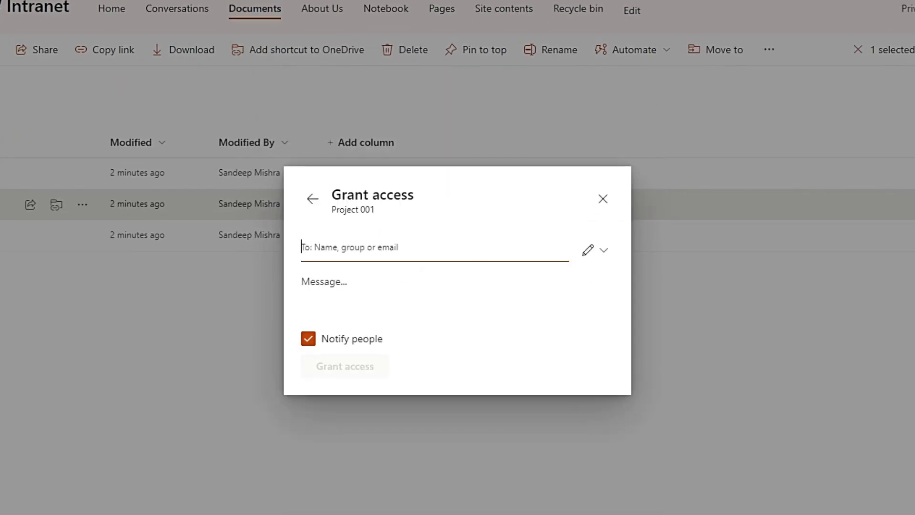
{"action": "type", "text": "stw"}
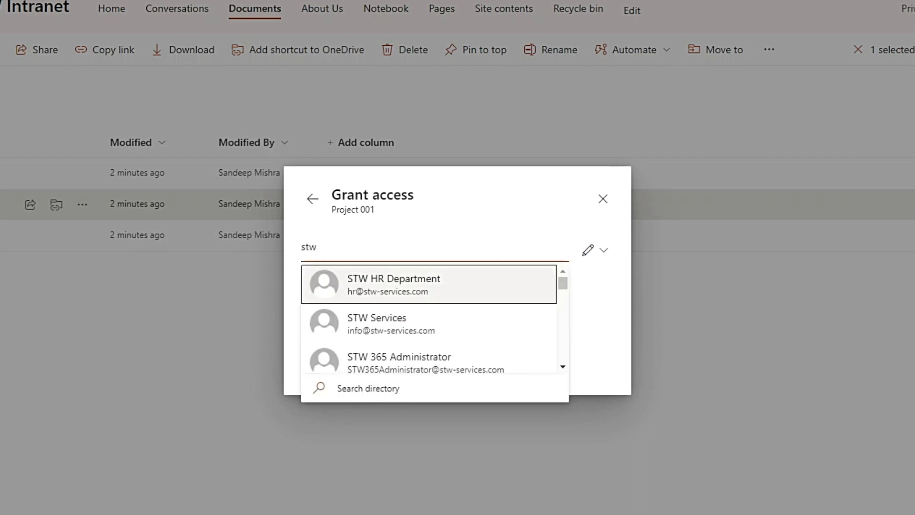
{"action": "type", "text": " 365"}
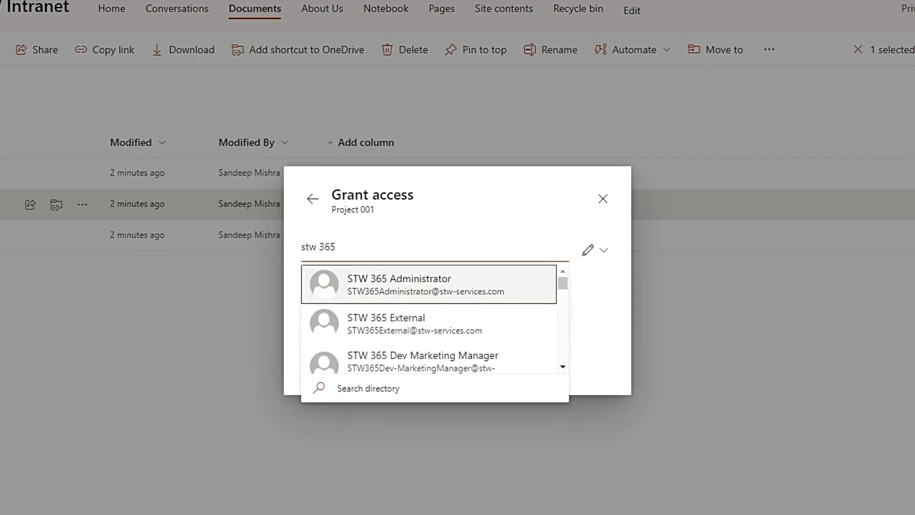
{"action": "type", "text": " e"}
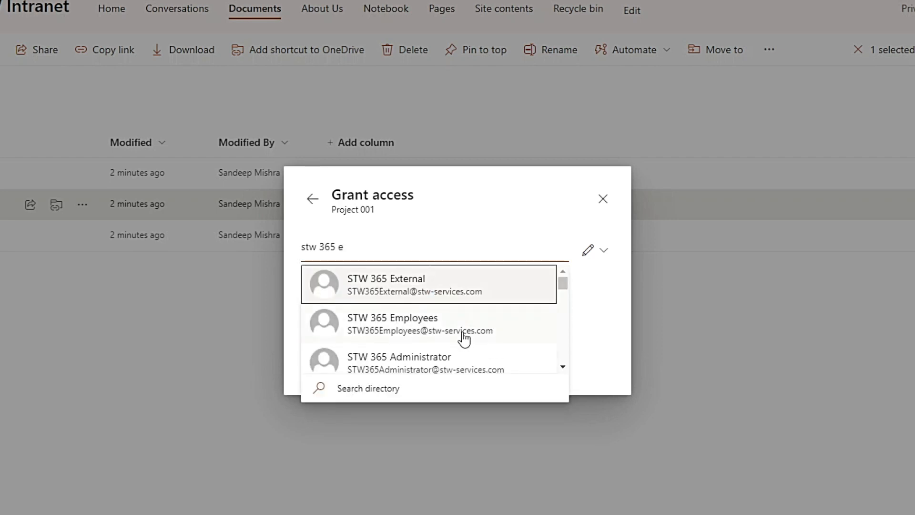
{"action": "left_click", "coordinate": [465, 330]}
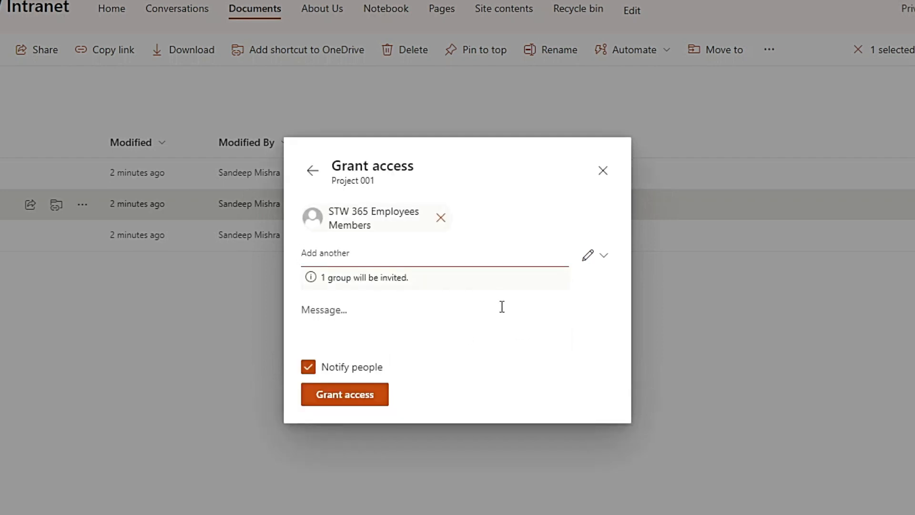
Step: View the permission levels available for the STW 365 Employees group, and close the dialog without granting access to Project 001
{"action": "left_click", "coordinate": [603, 261]}
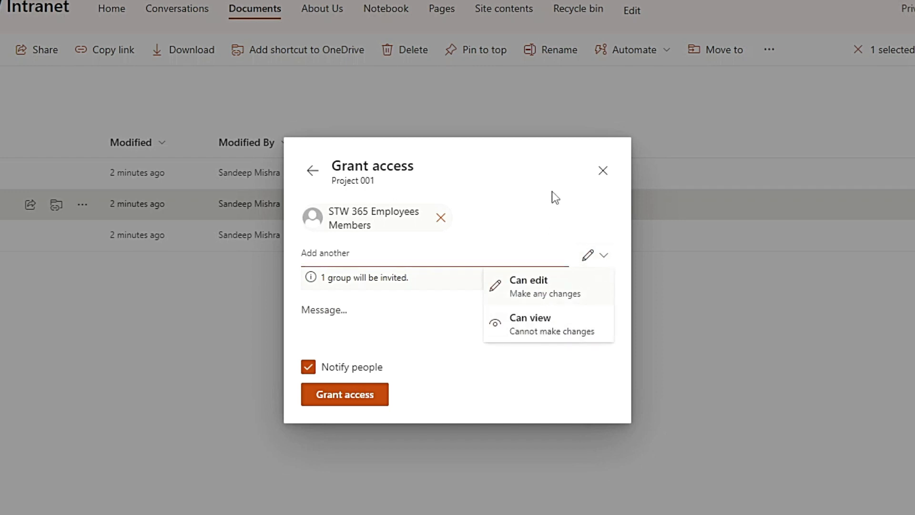
{"action": "left_click", "coordinate": [552, 171]}
{"action": "left_click", "coordinate": [604, 173]}
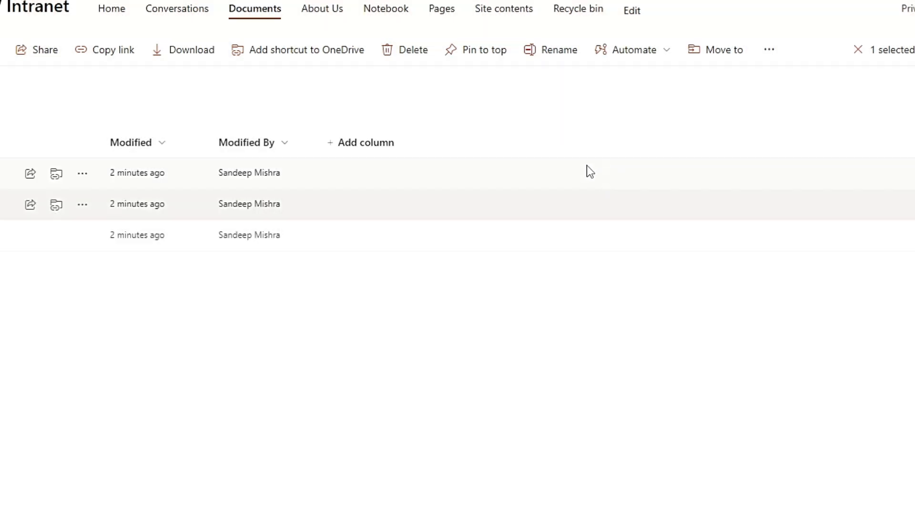